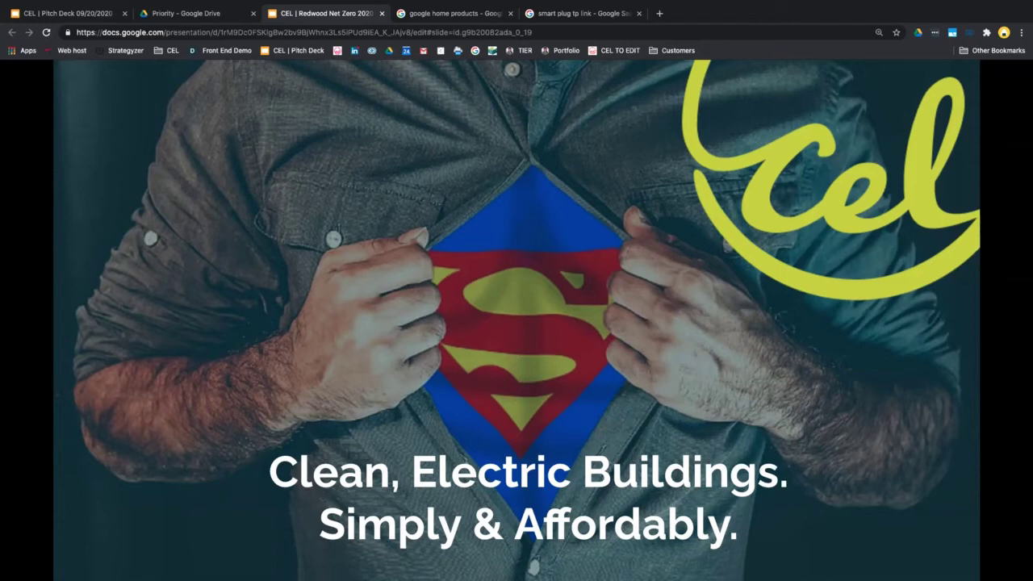
Advance to the Willamette Week slide comparing Portland smoke to 20 cigarettes
{"action": "key", "text": "Right"}
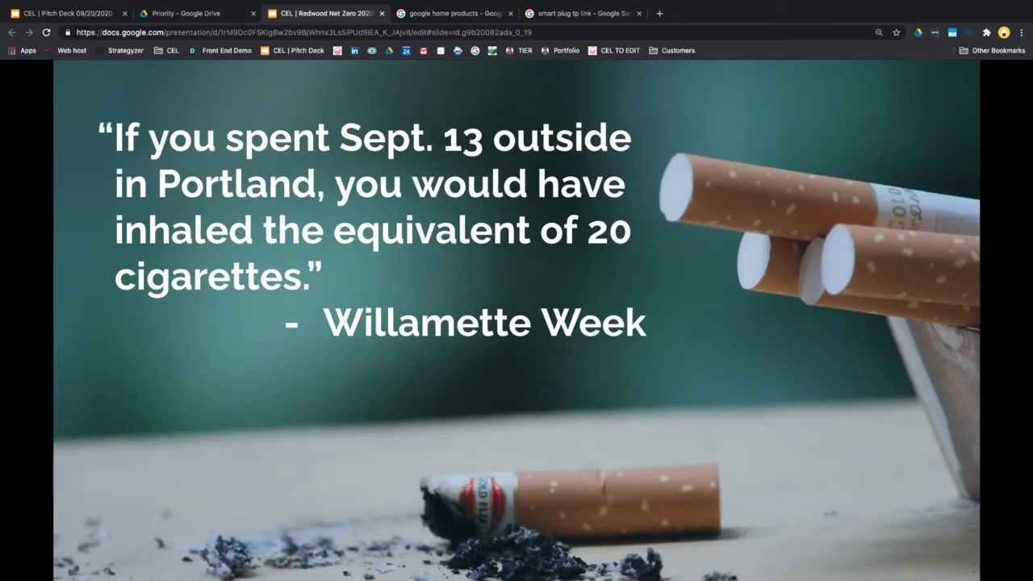
Advance past the wildfire quote to the slide citing 560M tons of CO2 yearly
{"action": "key", "text": "Right"}
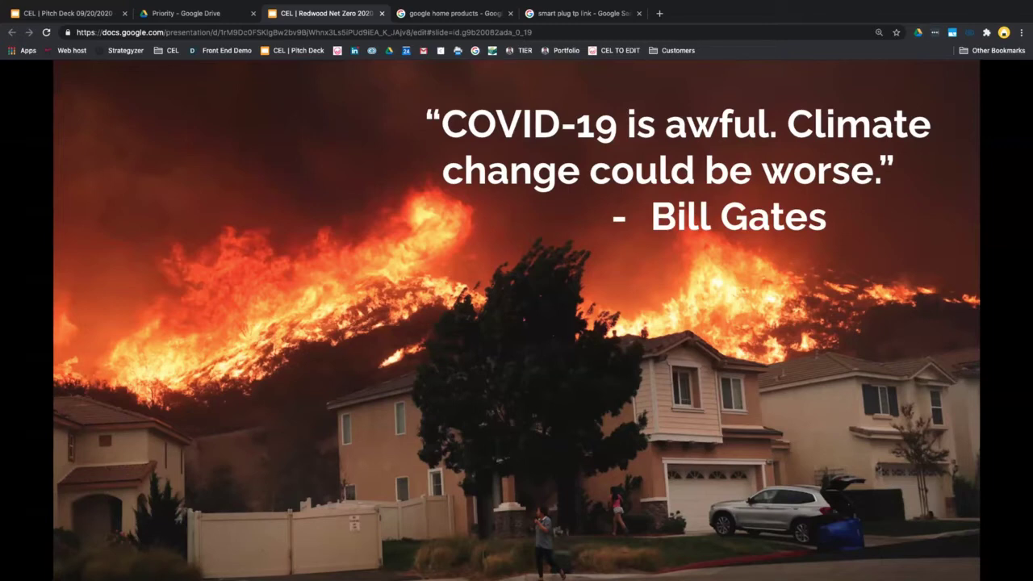
{"action": "key", "text": "Right"}
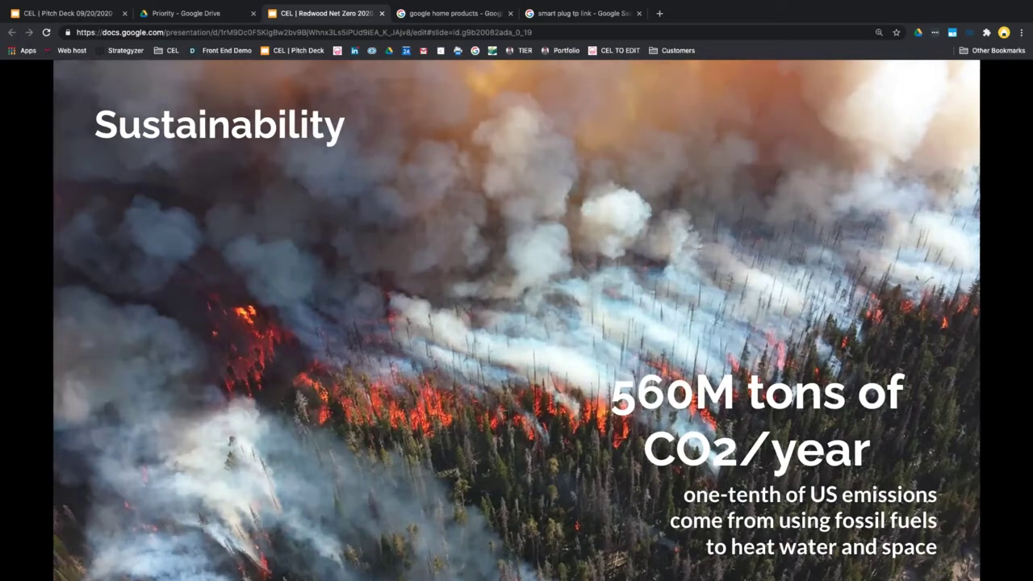
Advance to Gavin Newsom's tweet on phasing out combustion engines by 2035
{"action": "key", "text": "Right"}
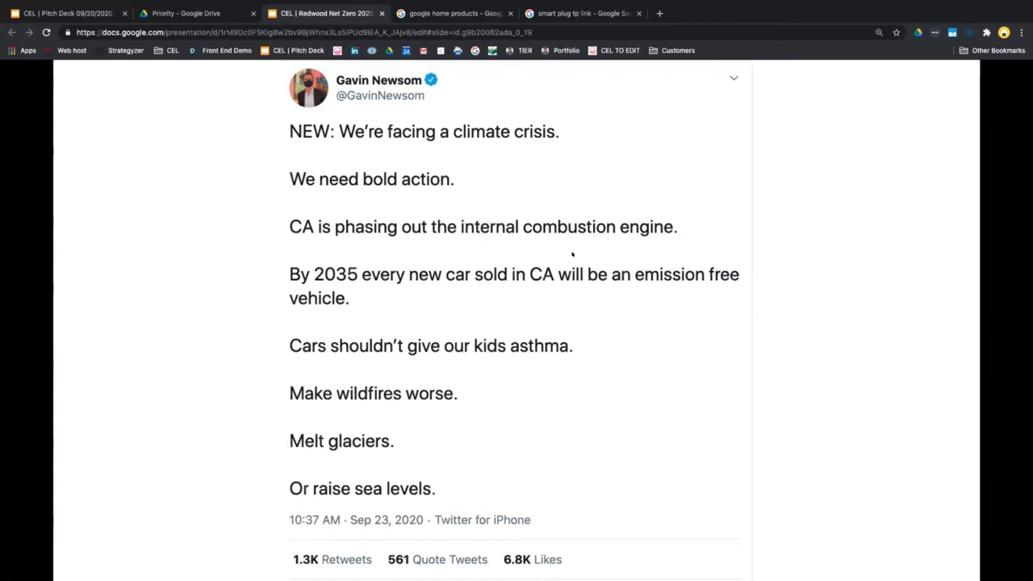
Advance to the Market & Exit slide listing $2, $8 and $104 billion markets
{"action": "key", "text": "Right"}
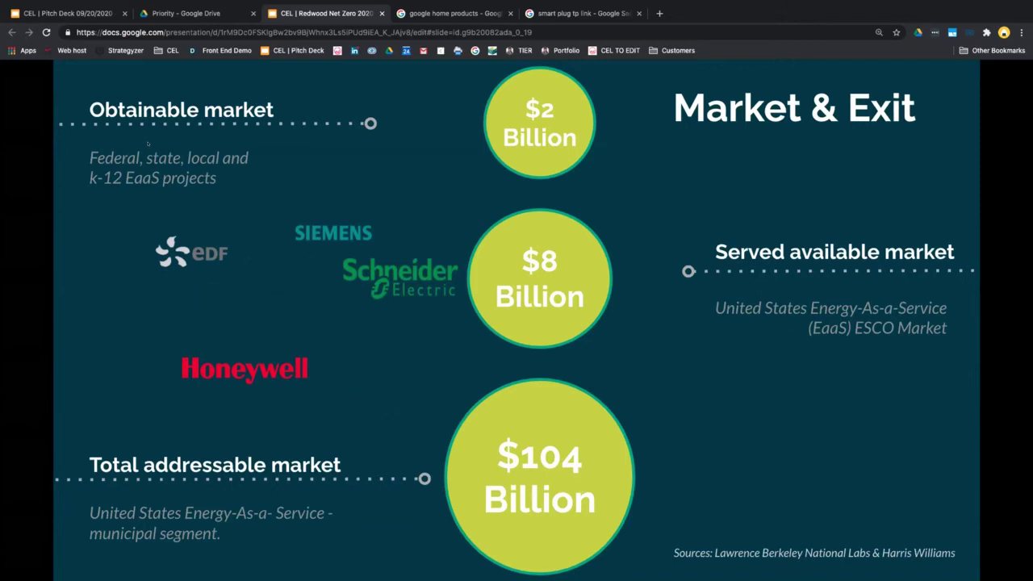
Advance to the Go To Market slide with the numbered US state map
{"action": "key", "text": "Right"}
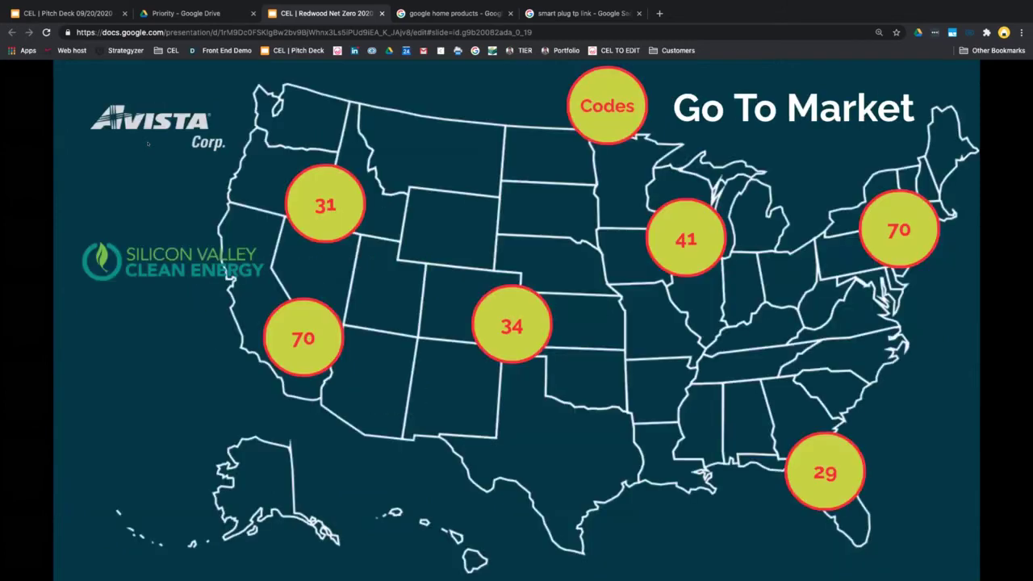
Reach the Problem slide on clean building code costs, briefly revisiting the map slide
{"action": "key", "text": "Right"}
{"action": "key", "text": "Left"}
{"action": "key", "text": "Right"}
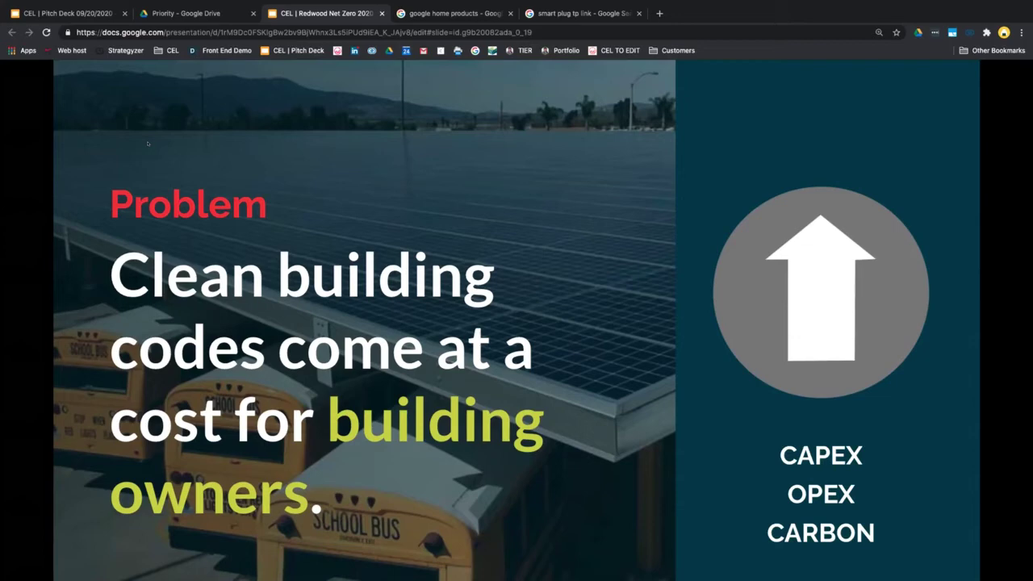
Advance past the Problem slide to the Tesla battery, labor, panel upgrade slide
{"action": "key", "text": "Right"}
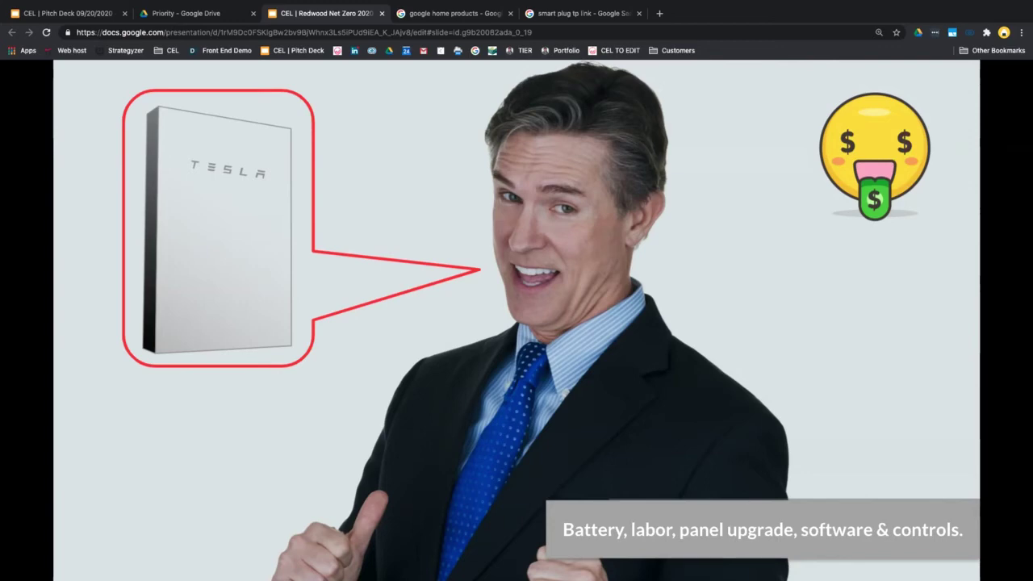
Advance to the slide of a shivering child beside a freezing-face emoji
{"action": "key", "text": "Right"}
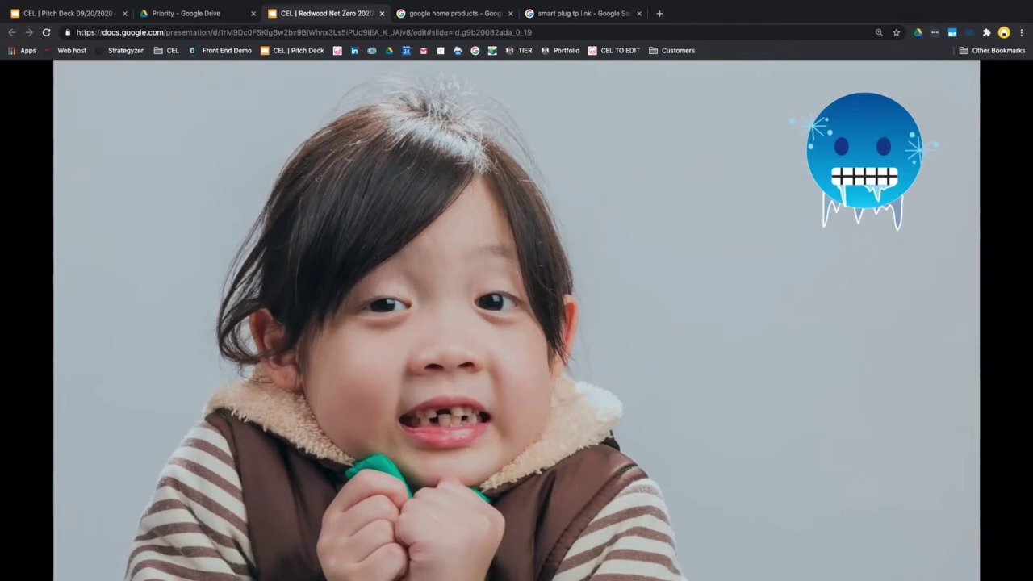
Advance to the Solution slide with the grid and building-control diagram
{"action": "key", "text": "Right"}
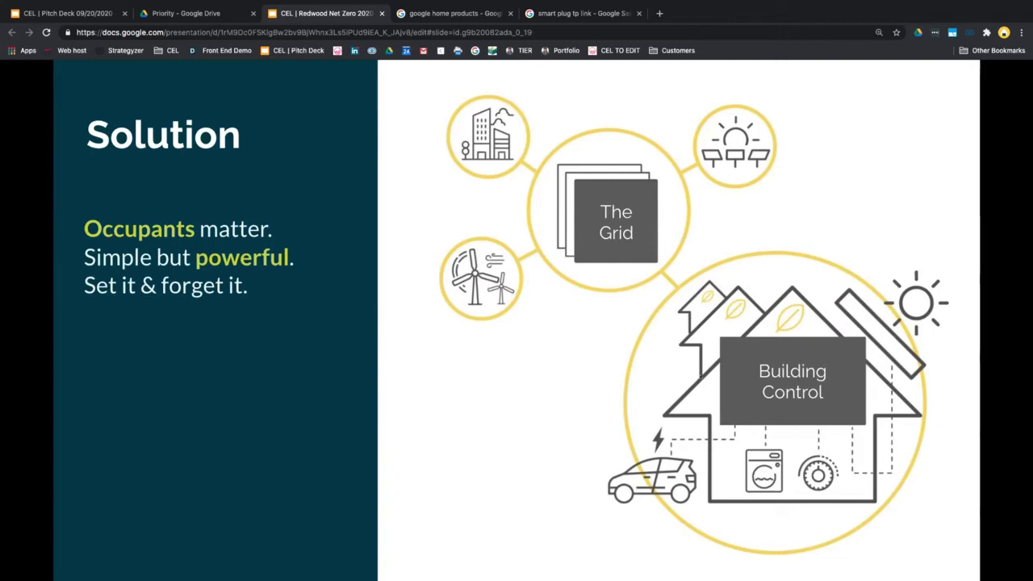
Advance to the slide of three app-onboarding phone screens about devices and benefits
{"action": "key", "text": "Right"}
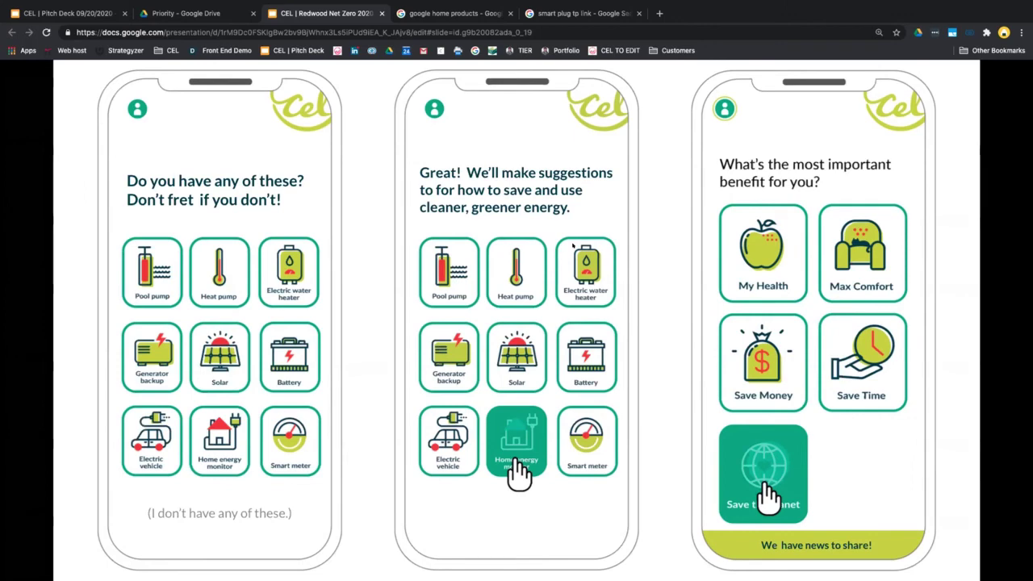
Advance to the CEL app slide charting January 20, 2020 usage and 19.6 tons CO2 saved
{"action": "key", "text": "Right"}
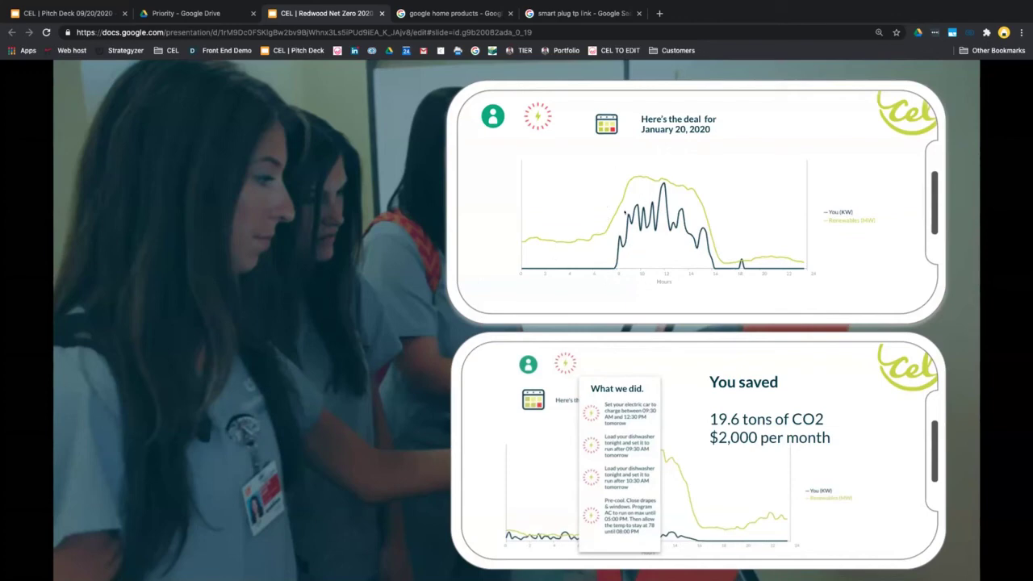
Advance past the classroom and pool photos to the smart-home voice-command illustration slide
{"action": "key", "text": "Right"}
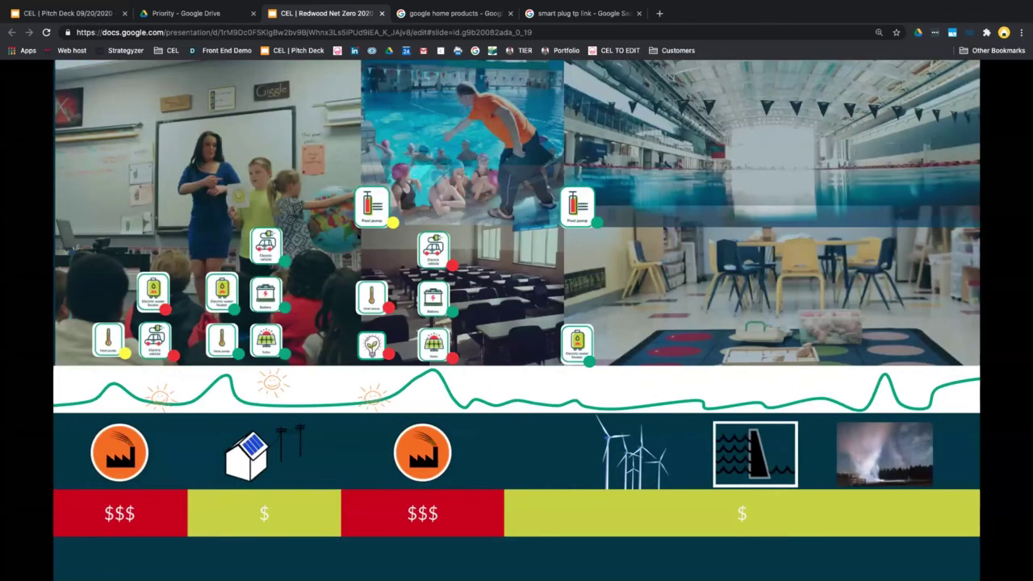
{"action": "key", "text": "Right"}
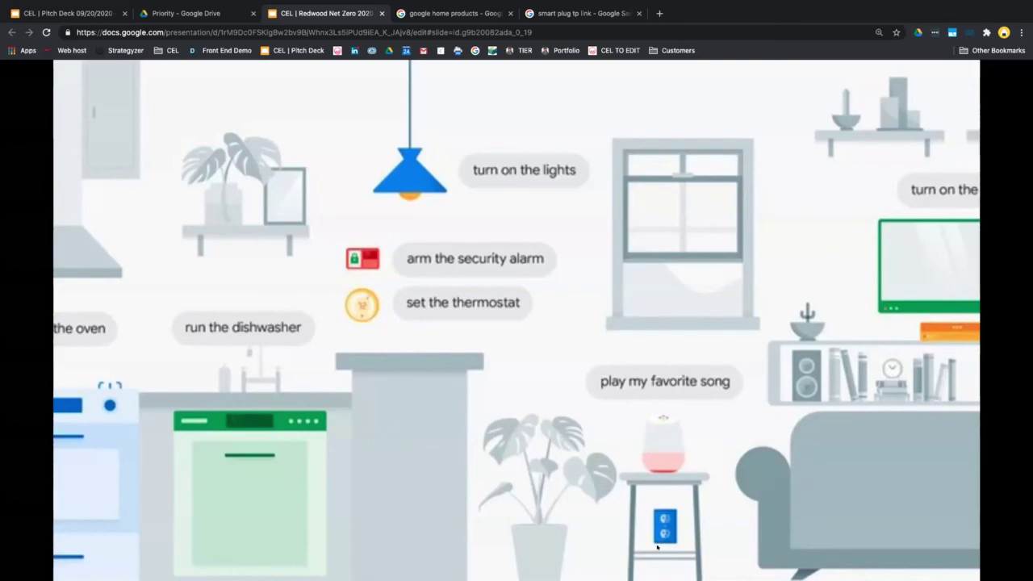
{"action": "key", "text": "Right"}
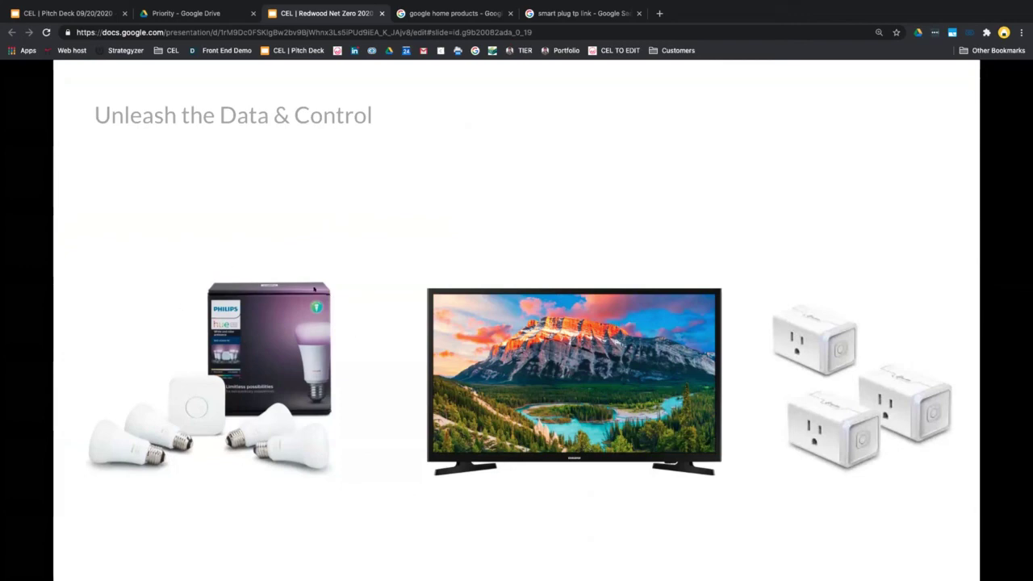
{"action": "left_click", "coordinate": [262, 280]}
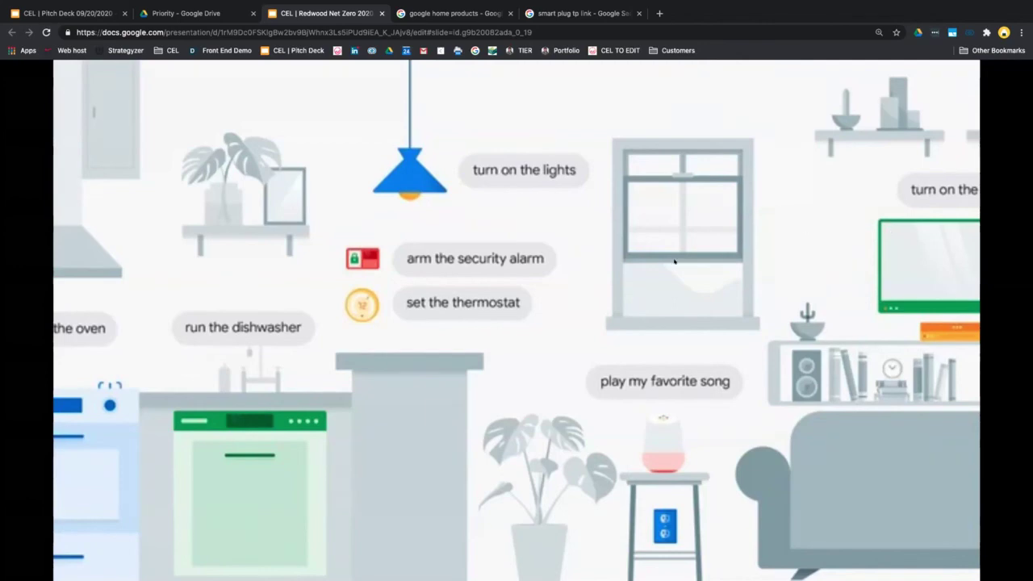
{"action": "key", "text": "Right"}
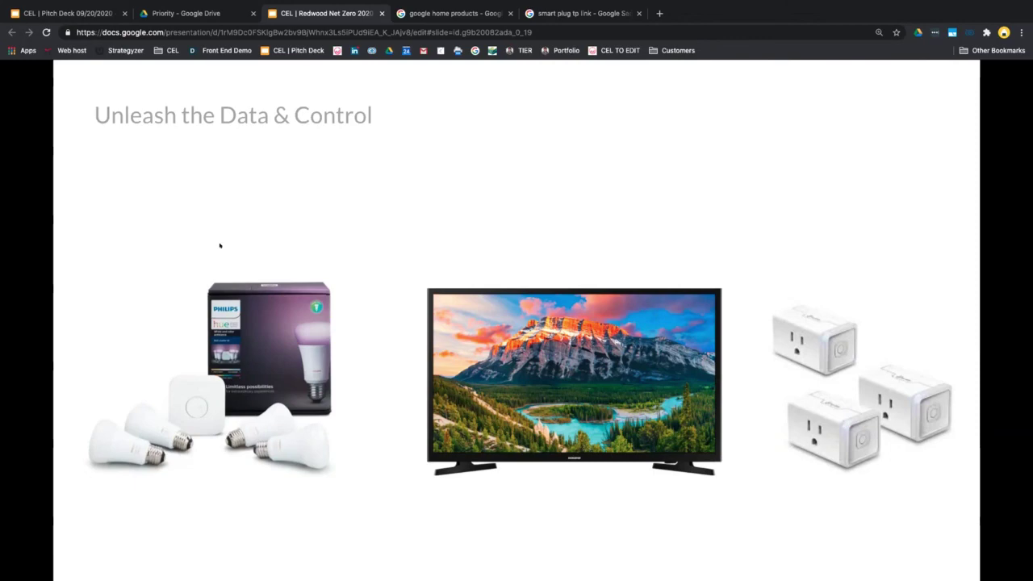
{"action": "key", "text": "Right"}
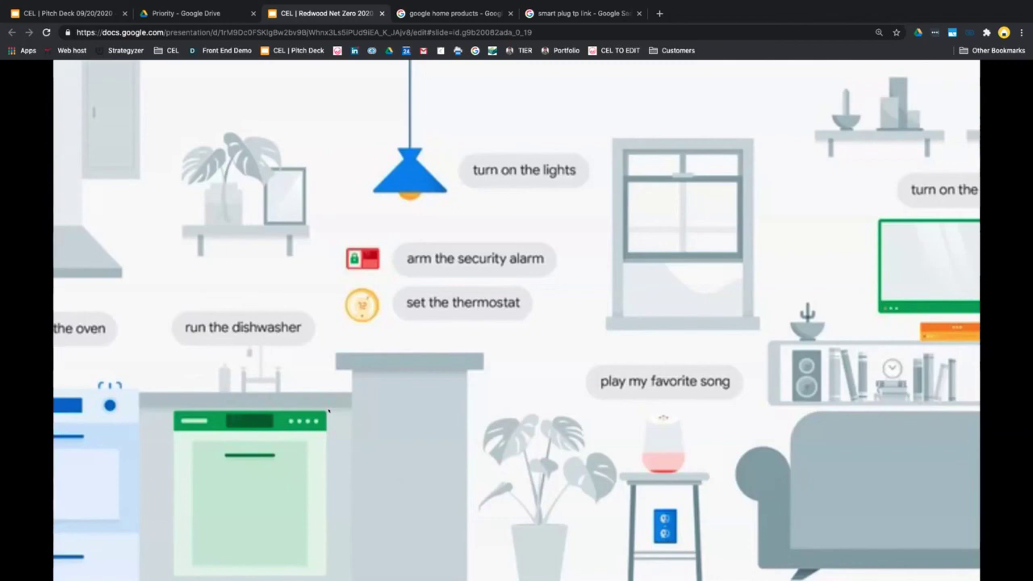
Advance to the 'Unleash the Data & Control' slide with smart bulbs, TV and smart plugs
{"action": "key", "text": "Right"}
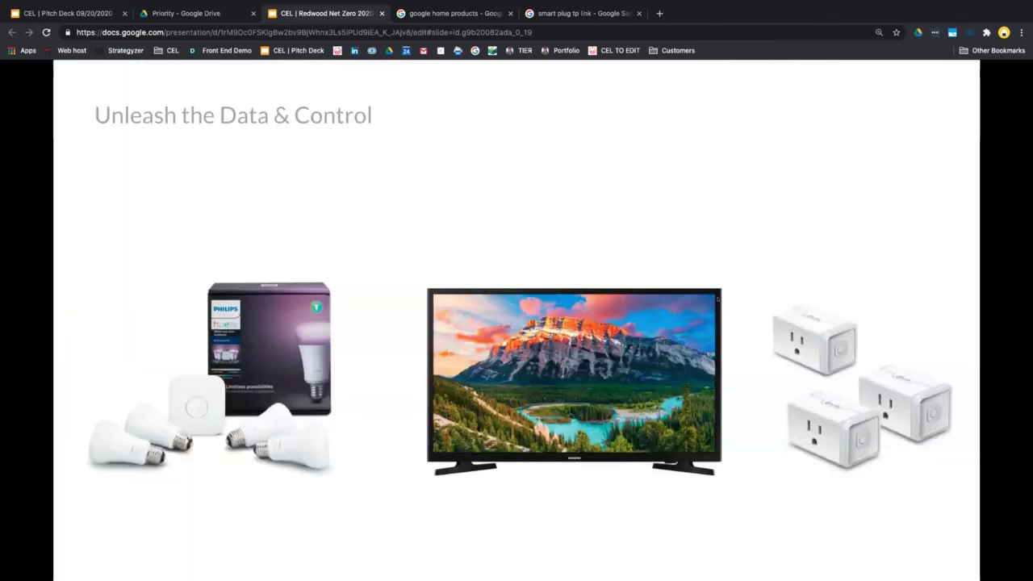